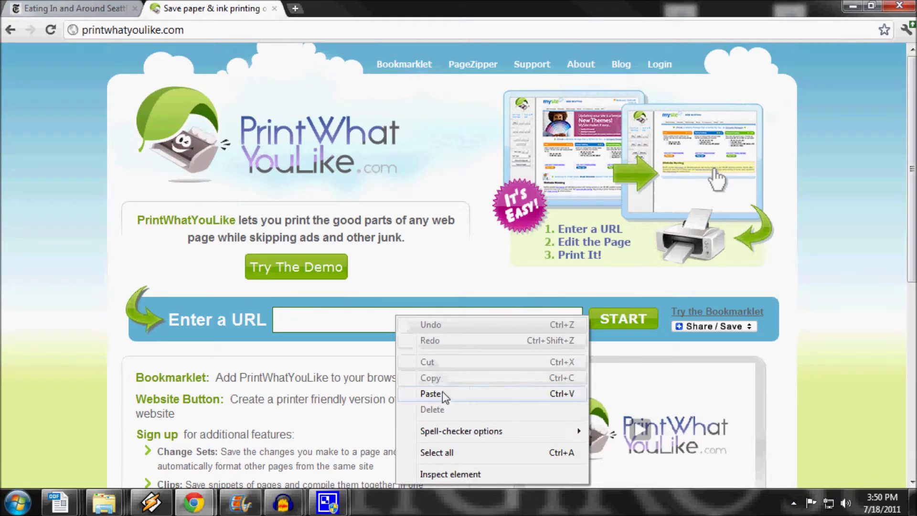
Load the New York Times Seattle article into the print editor and isolate its main content block.
left_click(605, 321)
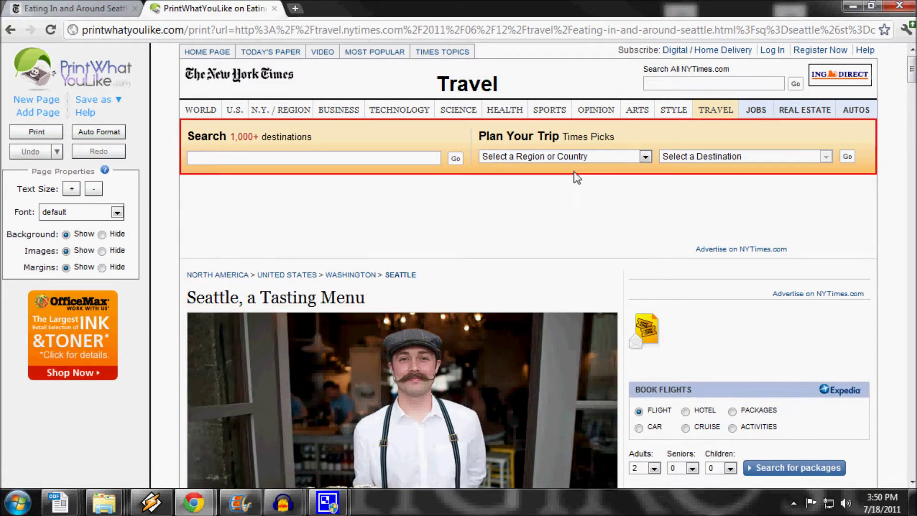
scroll(575, 164, "down", 3)
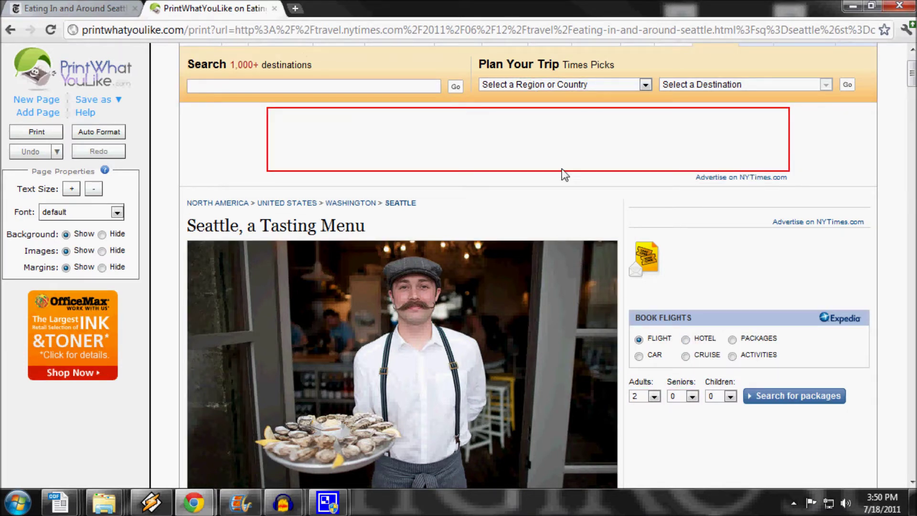
left_click(588, 210)
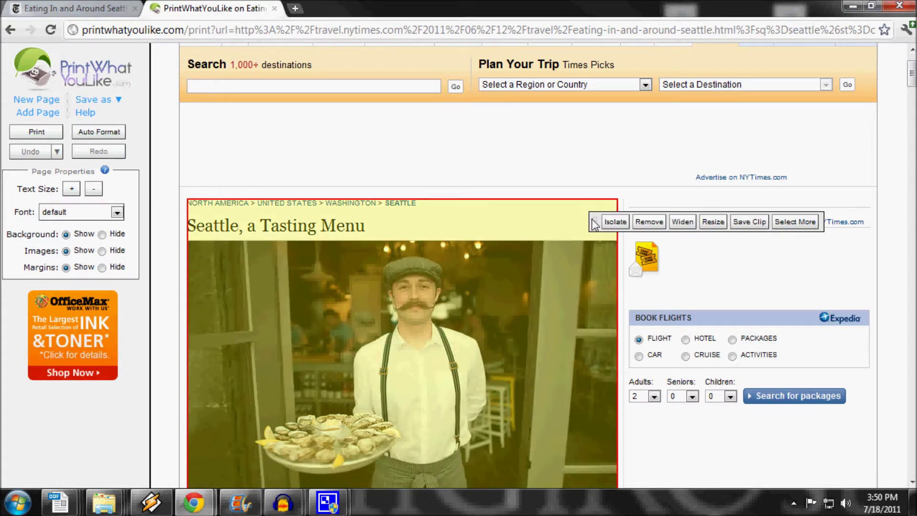
left_click(615, 222)
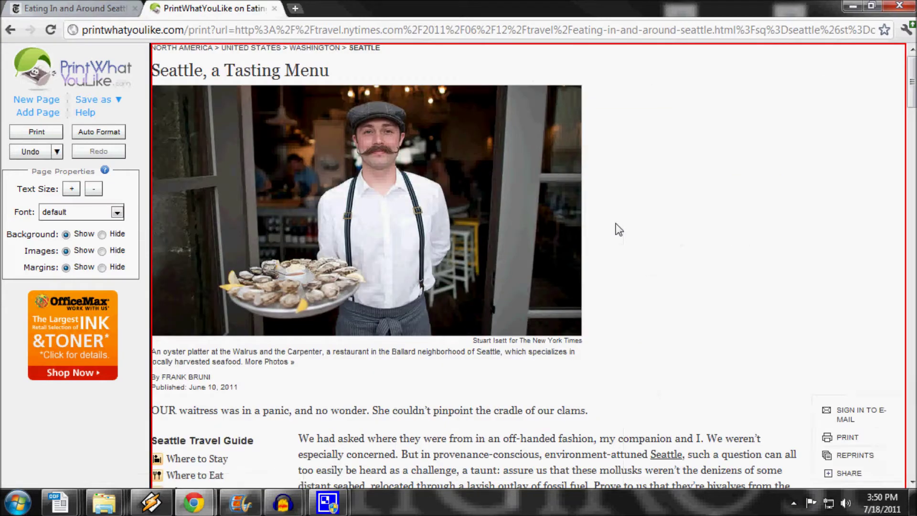
Remove the large photo beneath the headline "Seattle, a Tasting Menu".
left_click(411, 219)
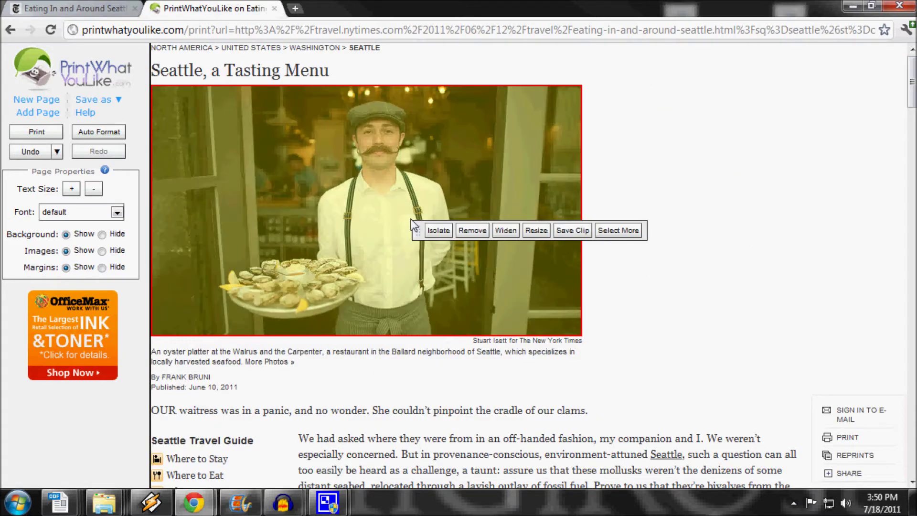
left_click(463, 231)
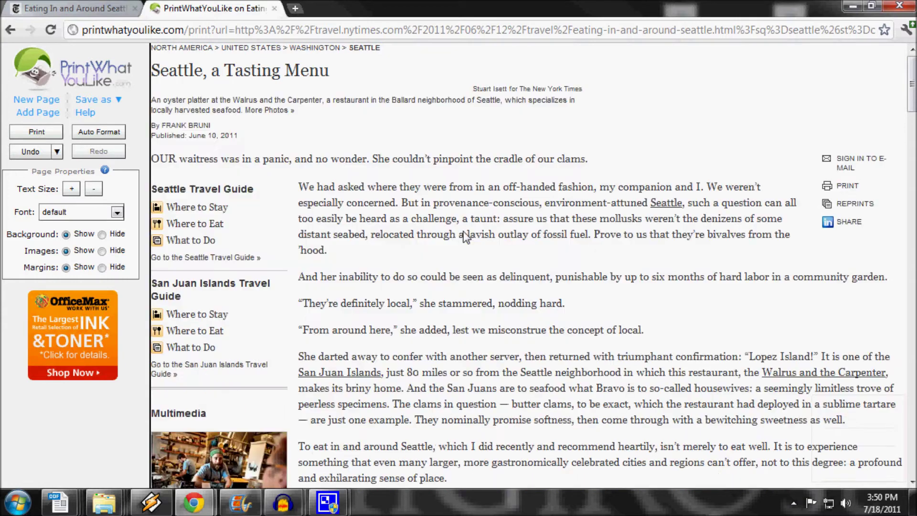
left_click(229, 71)
left_click(319, 76)
Hide the page's images, background and margins.
left_click(102, 252)
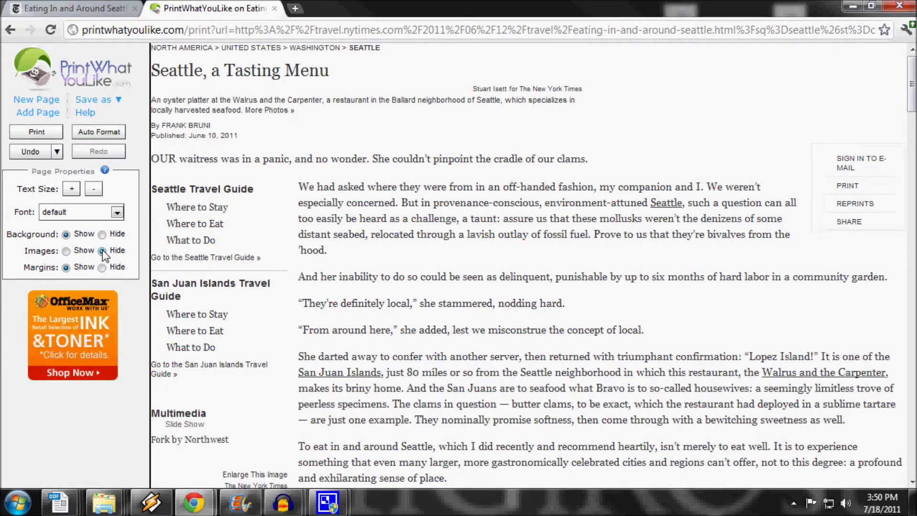
left_click(103, 234)
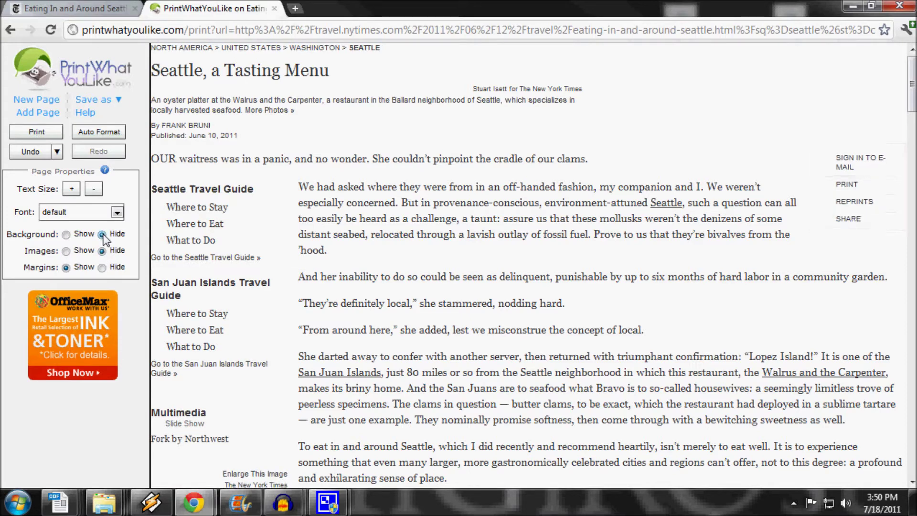
left_click(102, 268)
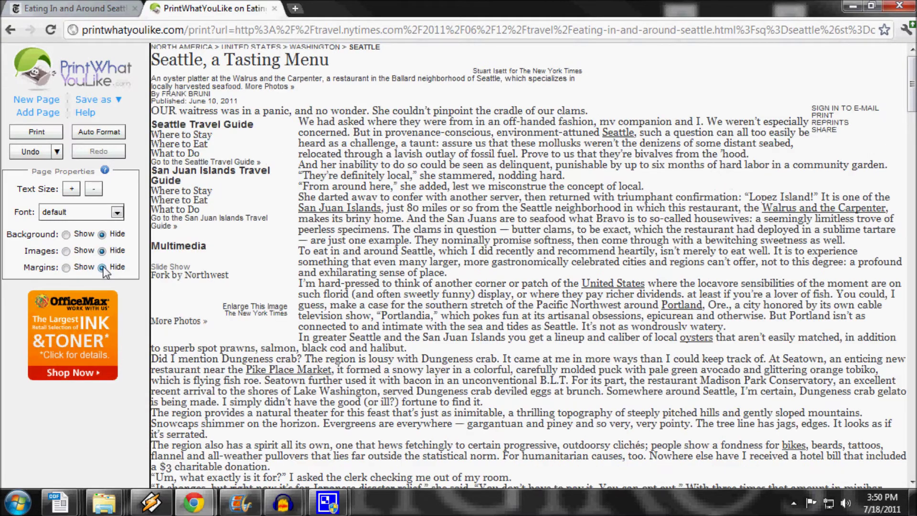
Show the page's margins, images and background again.
left_click(66, 268)
left_click(66, 252)
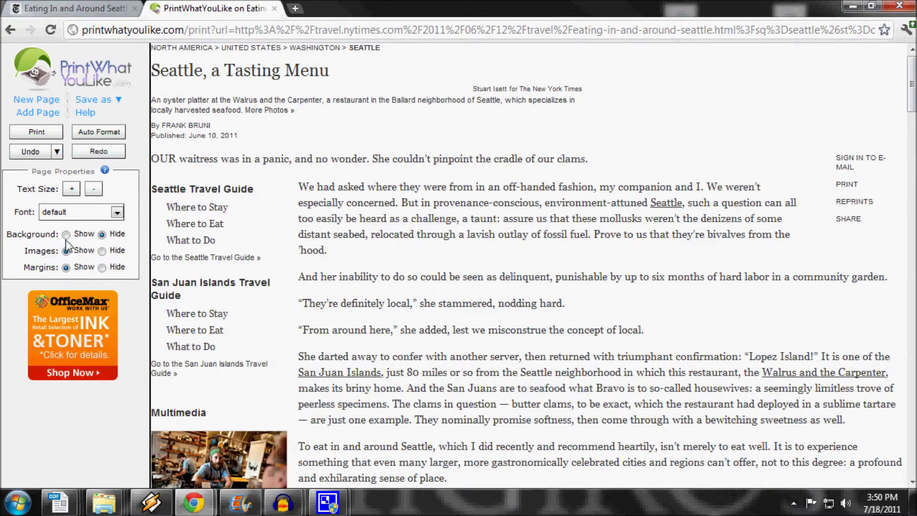
left_click(66, 234)
Set the page font to Helvetica, and increase the text size one step and decrease it again.
left_click(71, 190)
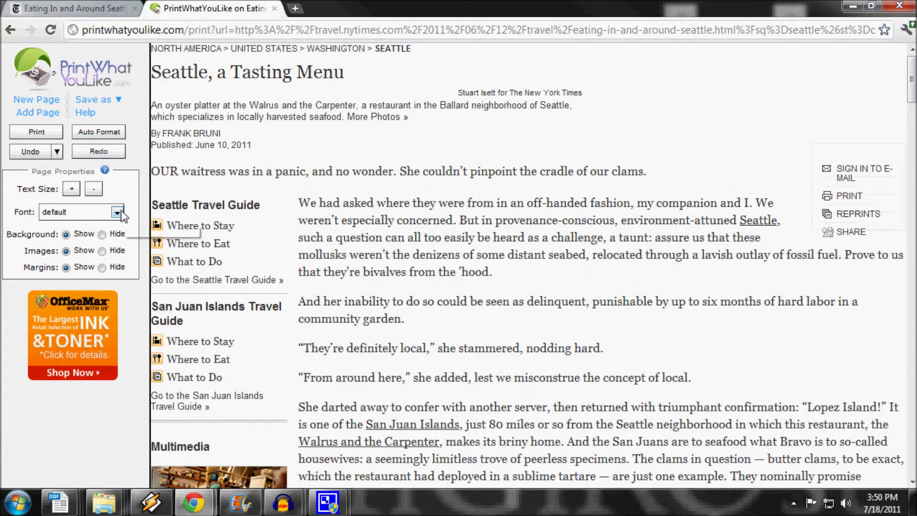
left_click(117, 212)
left_click(82, 242)
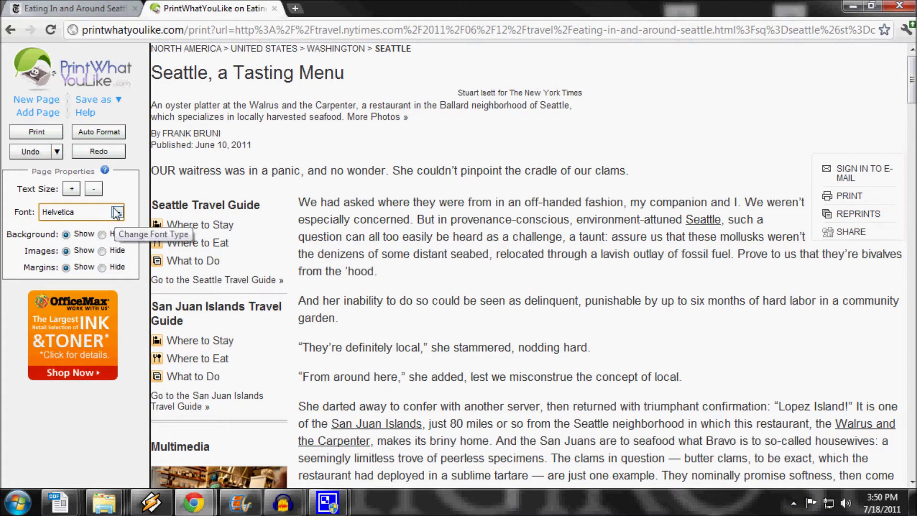
left_click(95, 187)
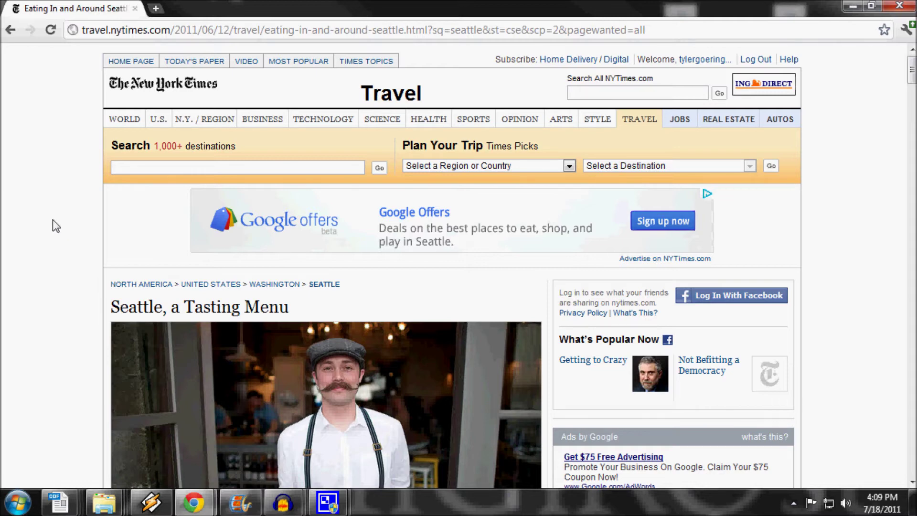
Send the original New York Times article page to print and open it in GreenPrint.
right_click(55, 179)
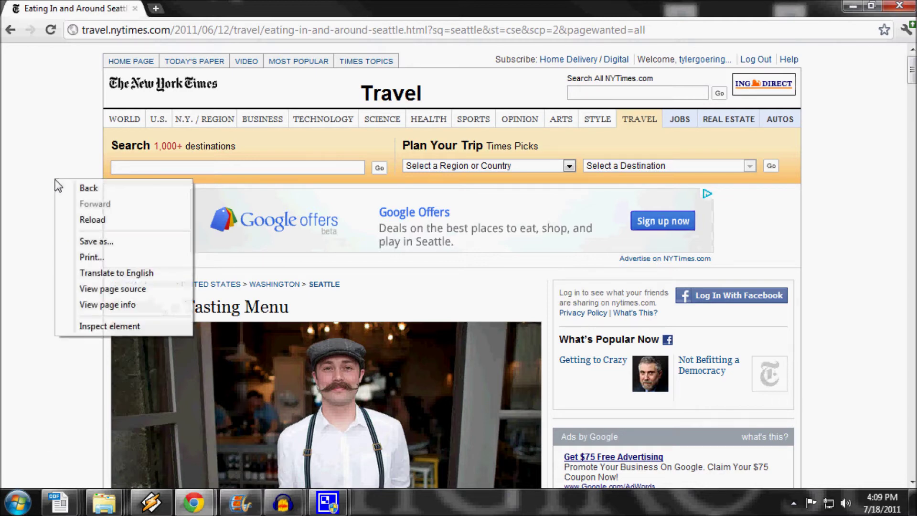
left_click(85, 256)
left_click(187, 288)
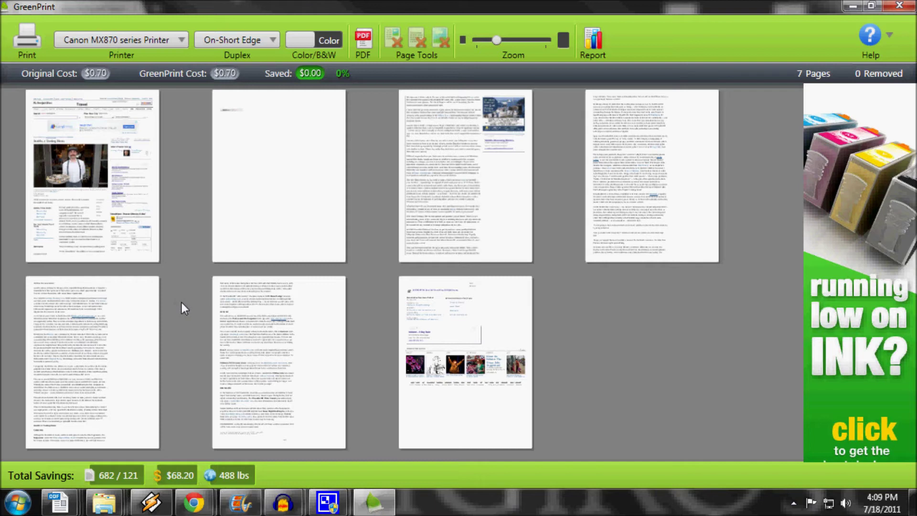
Examine the article's pages enlarged in the print preview and shrink the thumbnails to a single row.
left_click(257, 371)
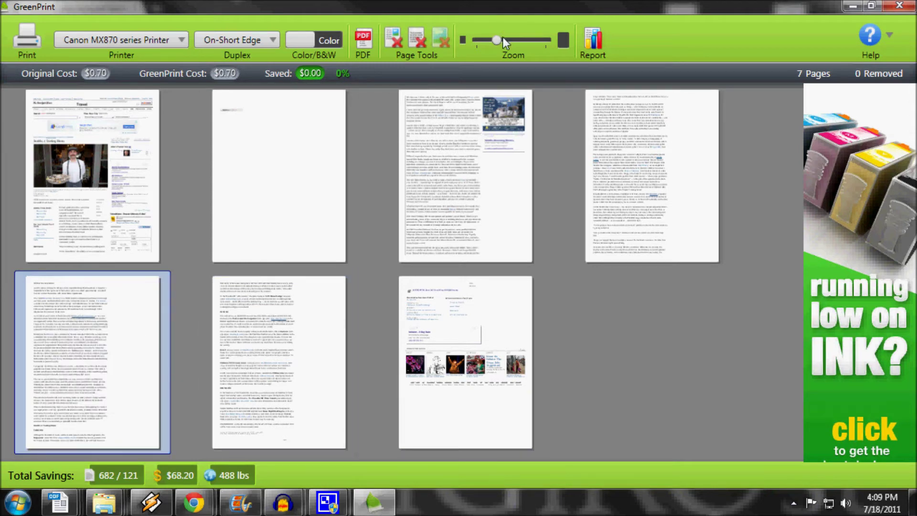
left_click_drag(500, 42, 551, 44)
mouse_move(70, 436)
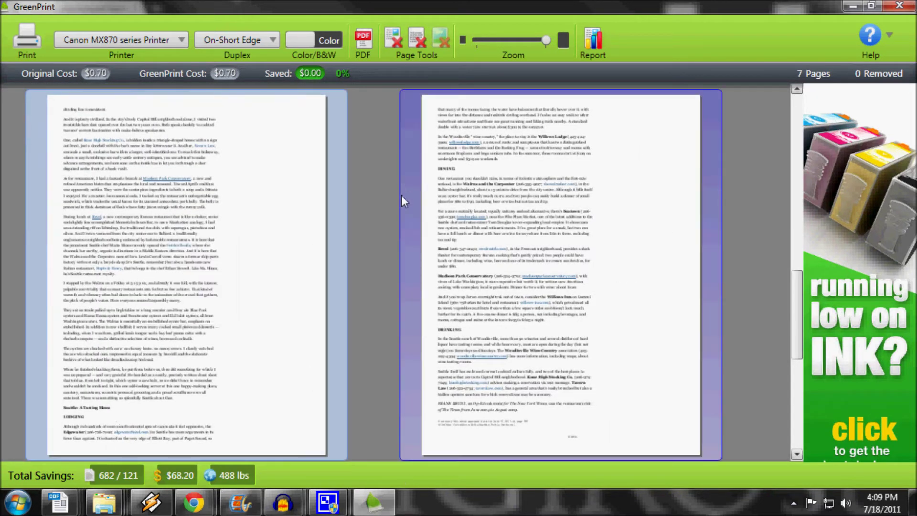
scroll(438, 290, "down", 2)
left_click_drag(547, 39, 477, 41)
Remove the first four pages and the last page from the print job, and include them again.
left_click(98, 153)
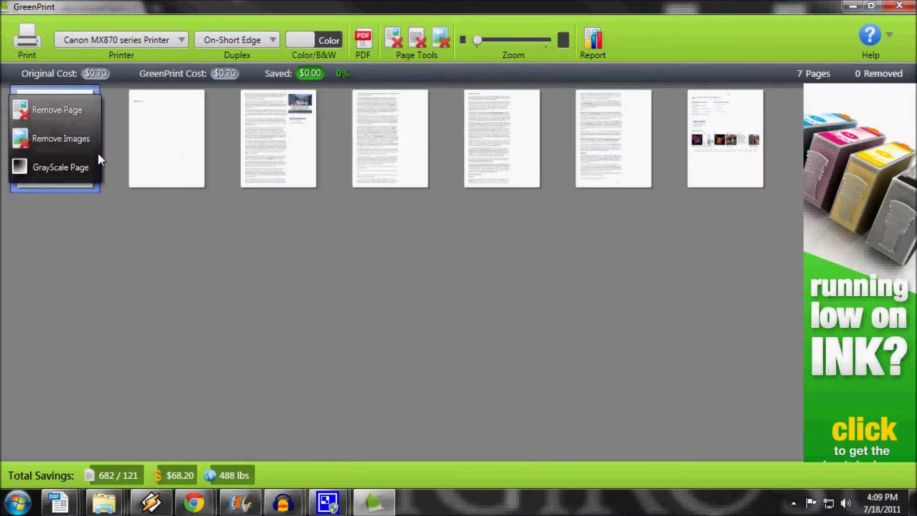
left_click(418, 154, "shift")
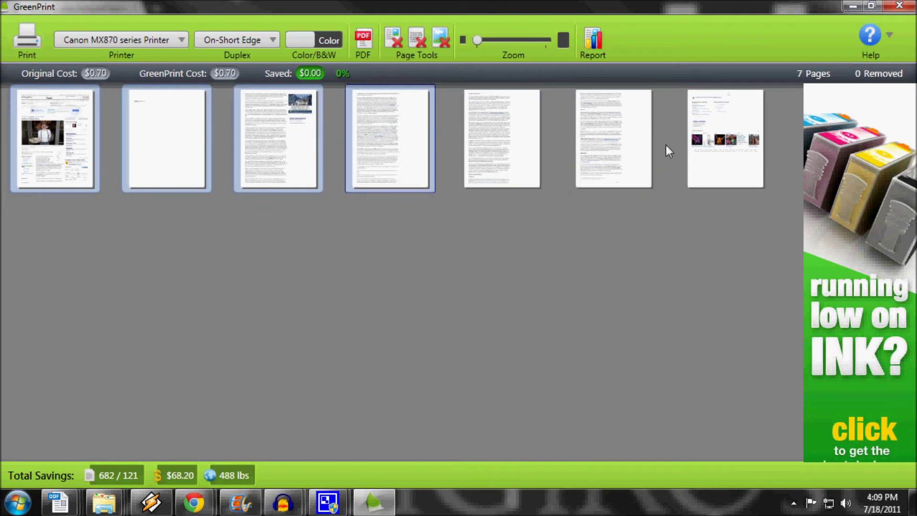
mouse_move(710, 133)
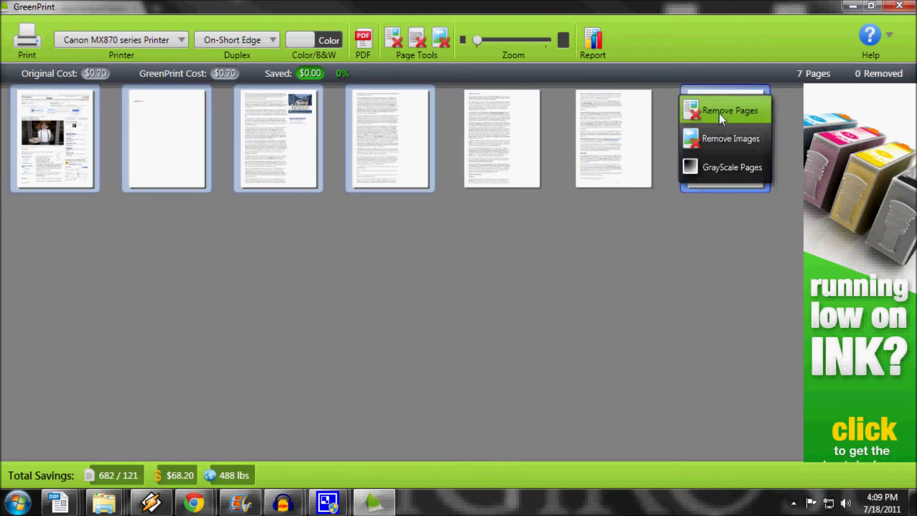
left_click(719, 113)
mouse_move(33, 171)
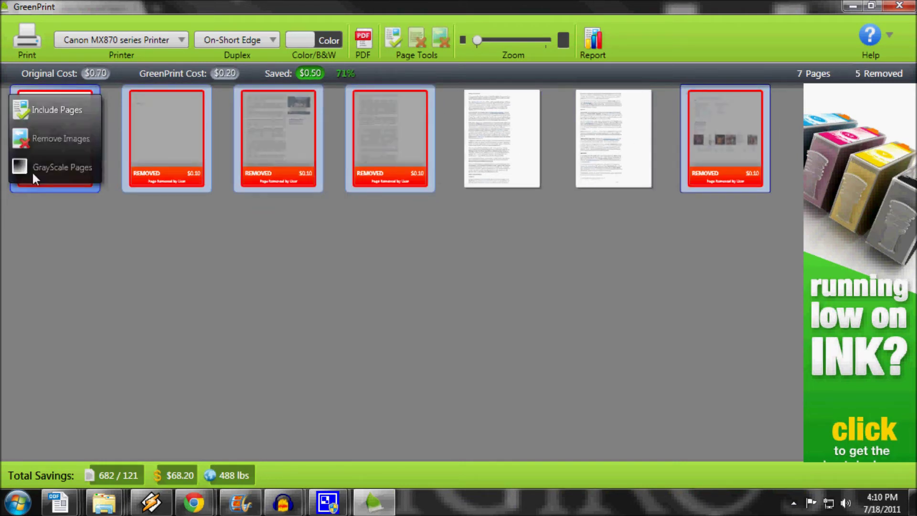
left_click(54, 114)
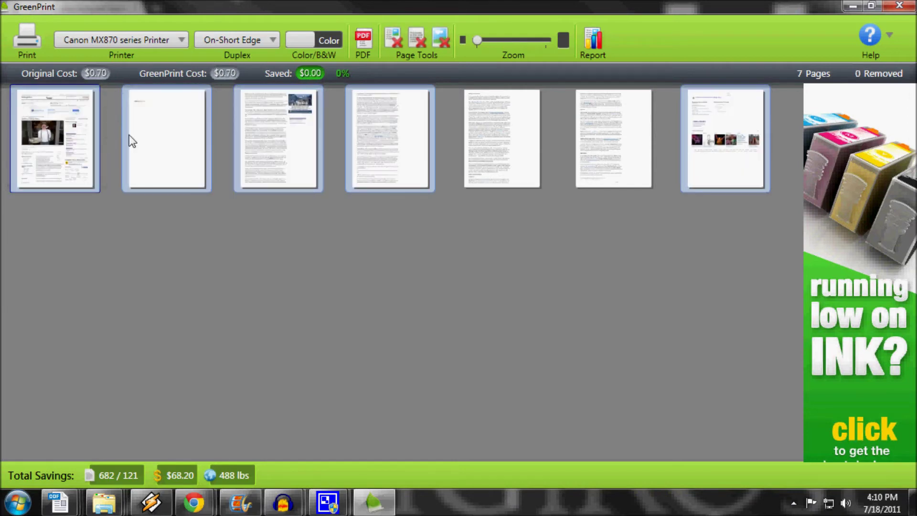
Try removing the images from the selected pages and including them again, twice in a row.
mouse_move(61, 138)
left_click(59, 139)
mouse_move(251, 138)
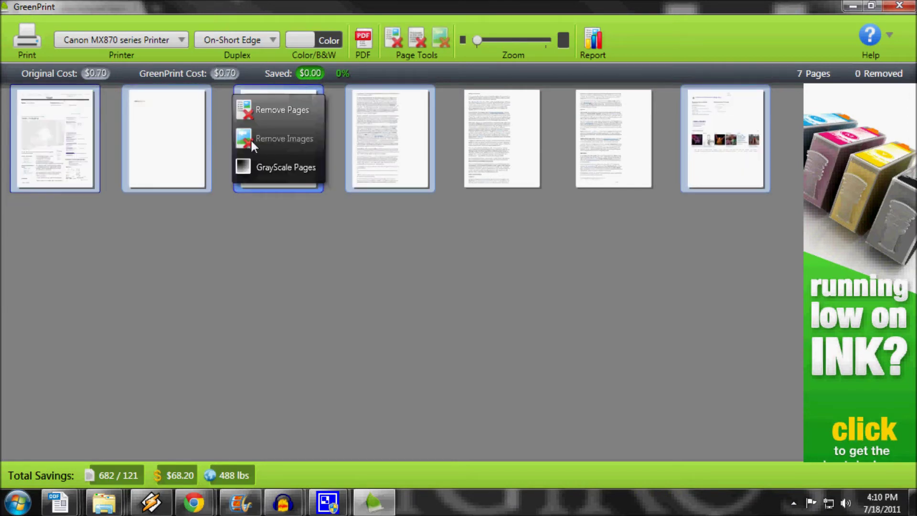
left_click(272, 137)
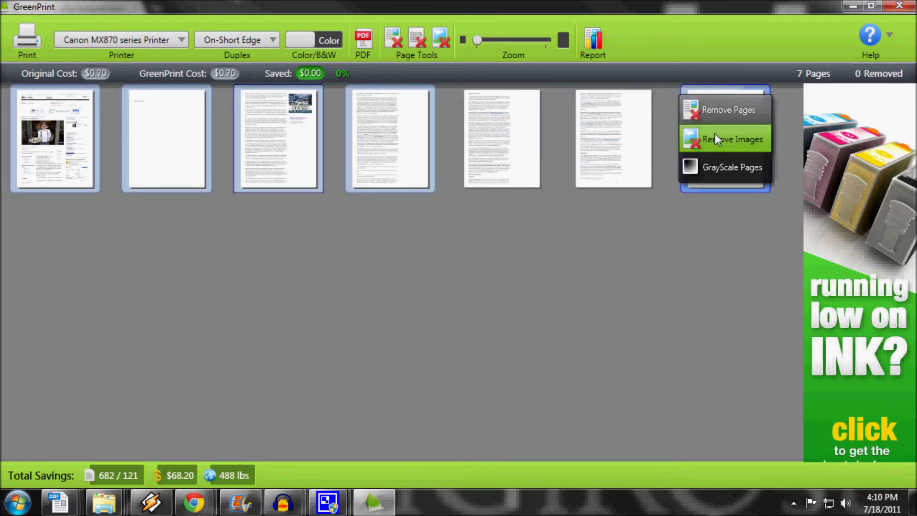
left_click(729, 132)
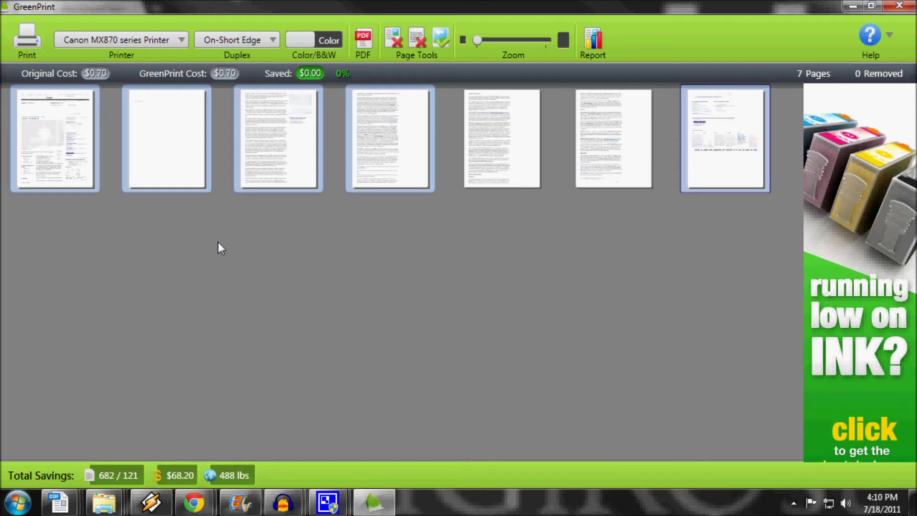
mouse_move(36, 145)
left_click(47, 136)
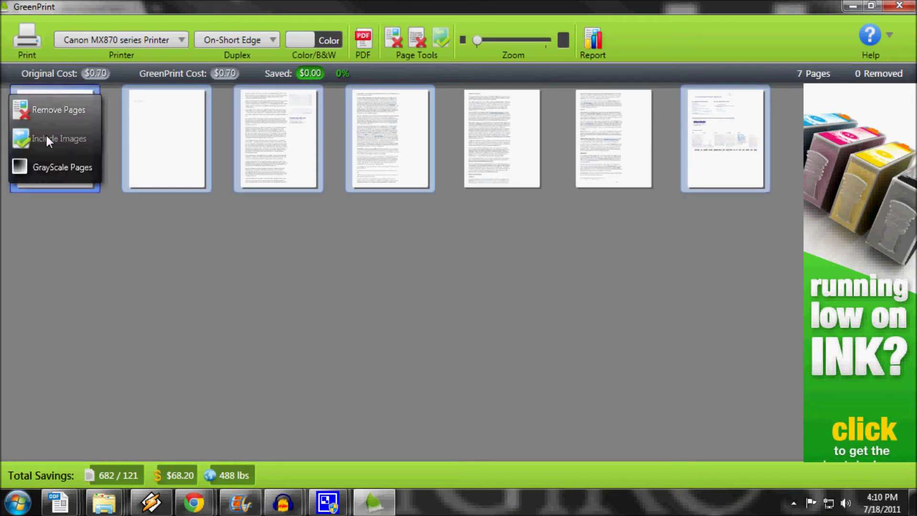
Switch the print job to black and white and print it.
left_click(299, 41)
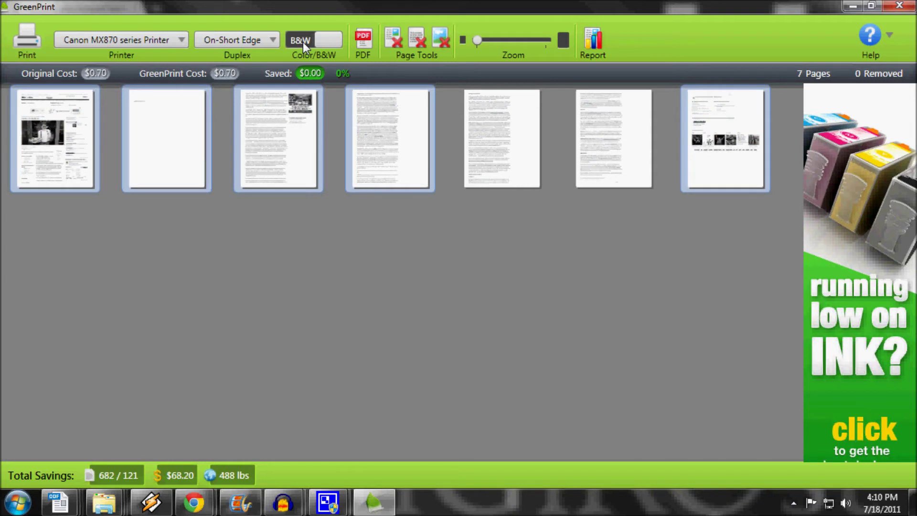
left_click(25, 42)
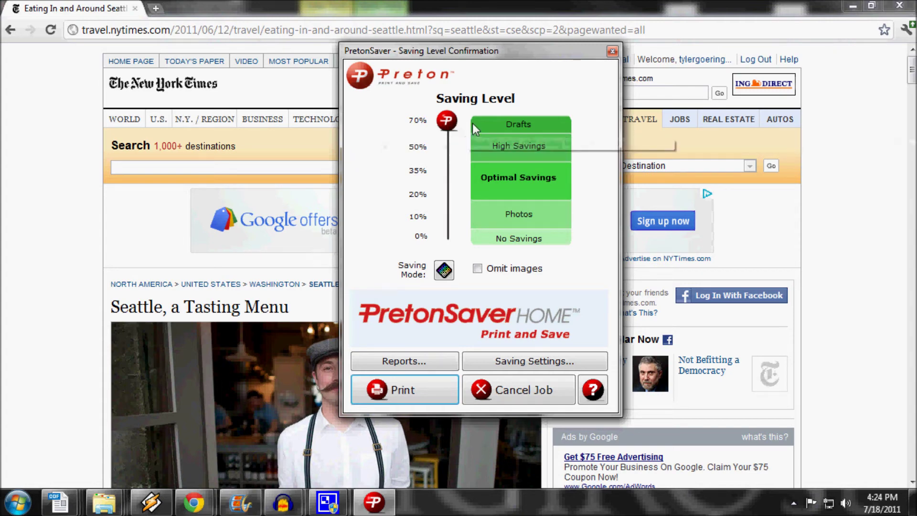
Try lower ink saving levels in PretonSaver, one just above 20% and the 0% No Savings level.
left_click_drag(446, 130, 444, 198)
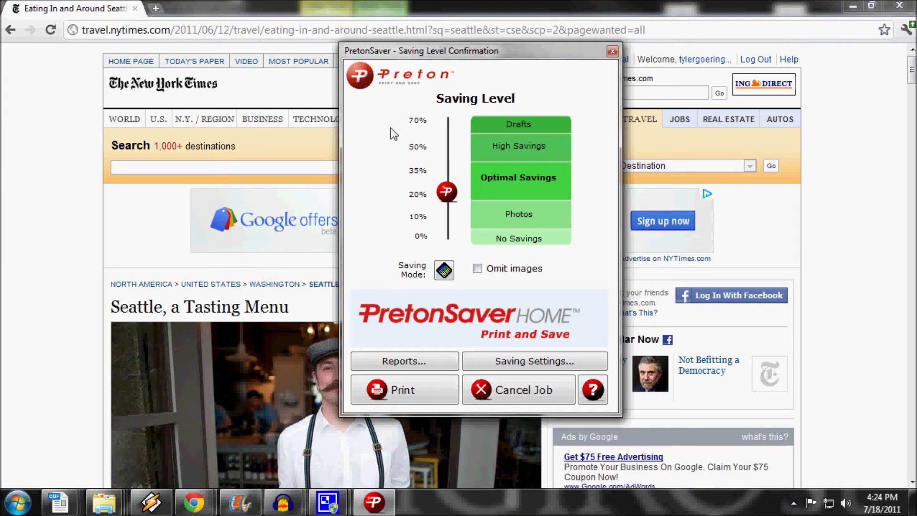
left_click_drag(449, 199, 449, 239)
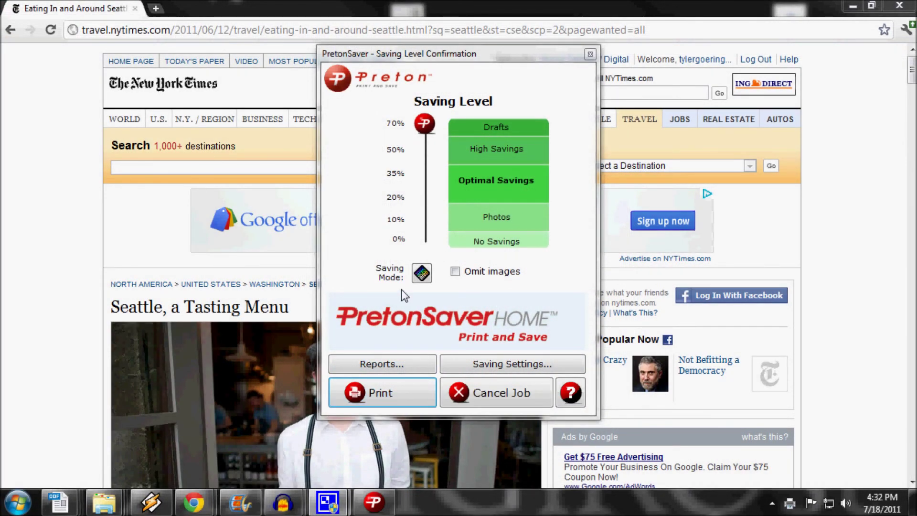
Set the saving level within Optimal Savings, between 20% and 35%, and print the article.
left_click_drag(423, 124, 419, 192)
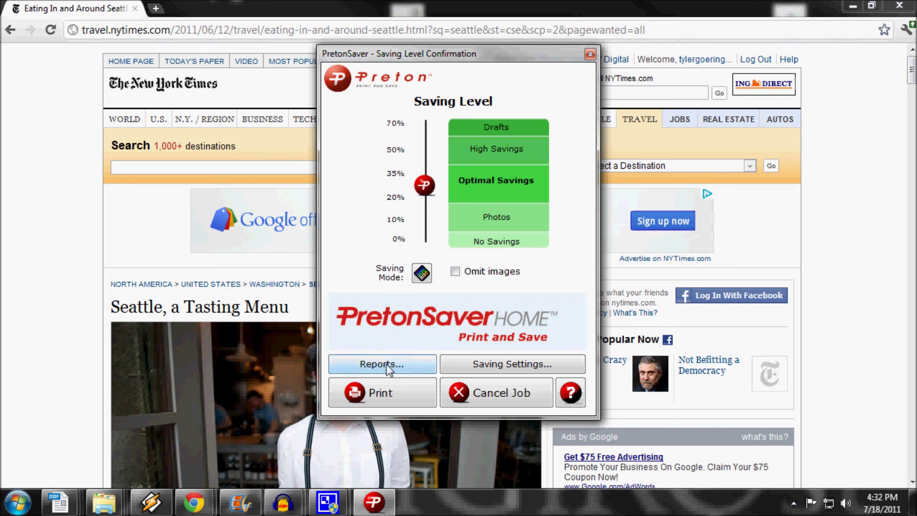
left_click(381, 401)
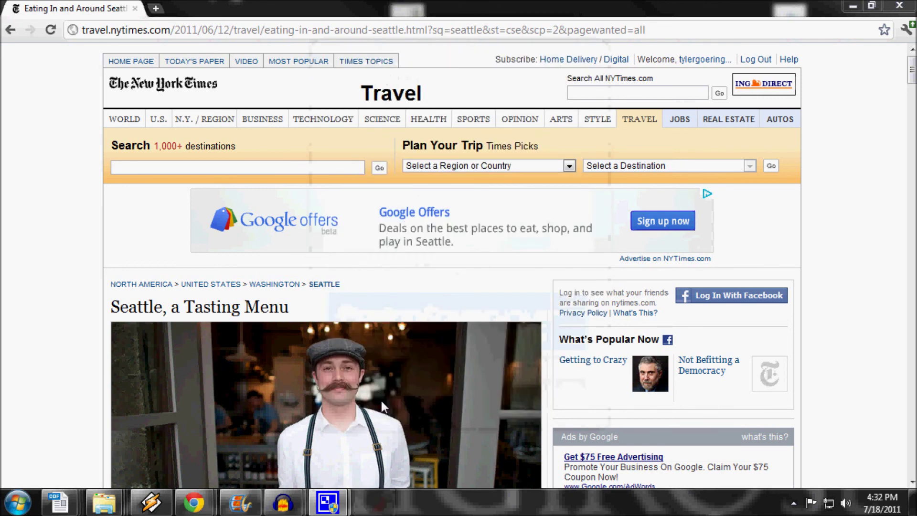